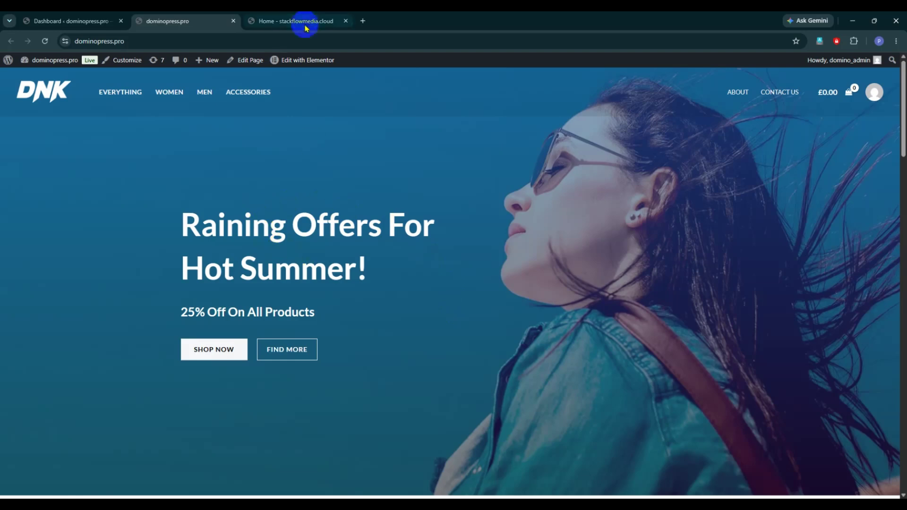
- View the stackflowmedia.cloud storefront, and search for "shopcentral" among the plugins that can be added to dominopress.pro
click(304, 21)
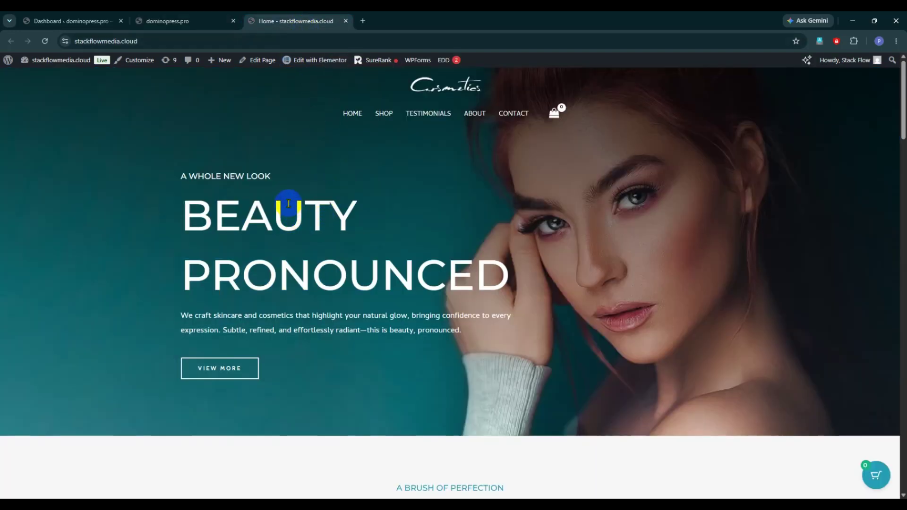
click(186, 19)
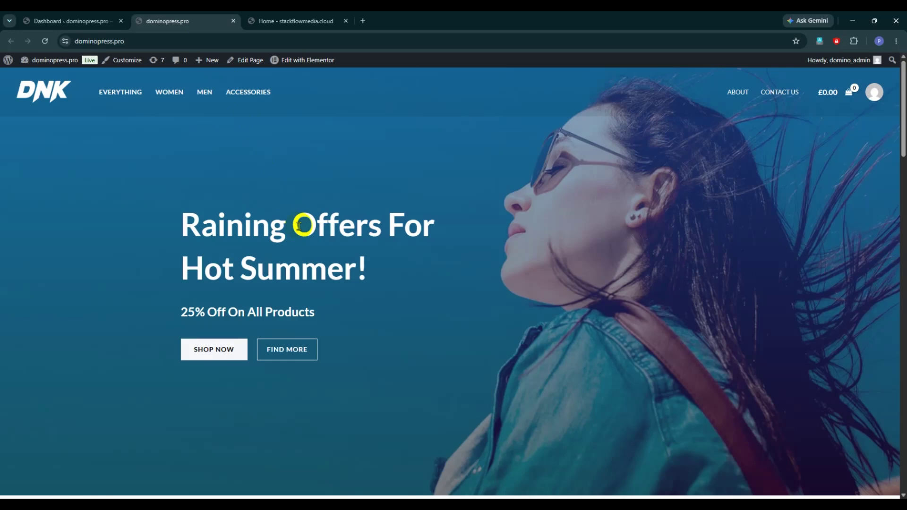
click(99, 21)
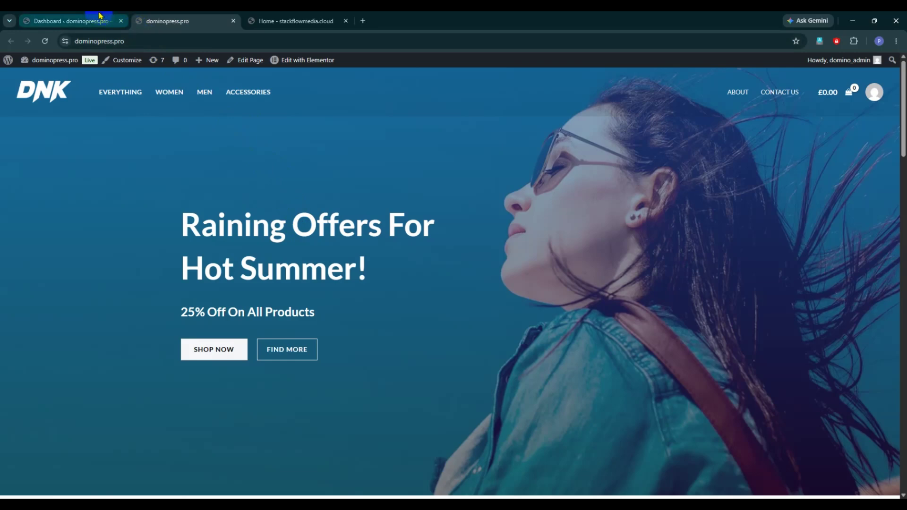
mouse_move(48, 407)
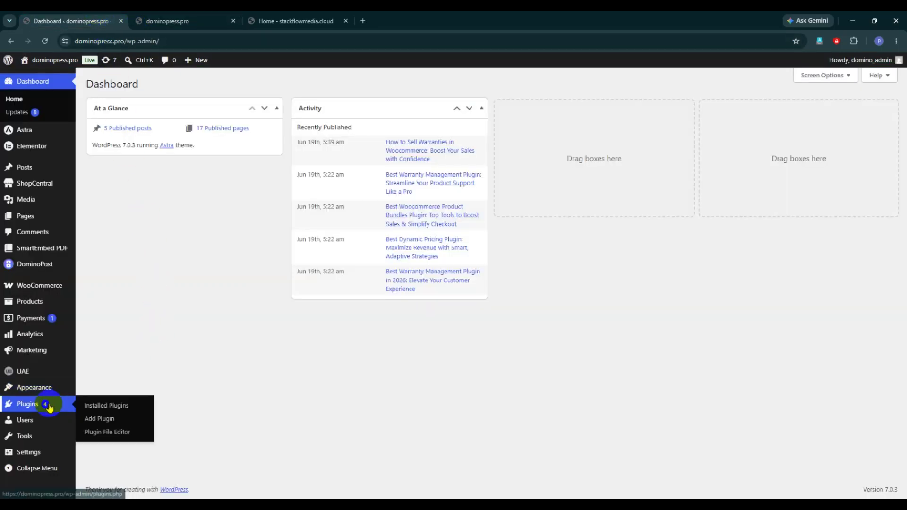
click(97, 419)
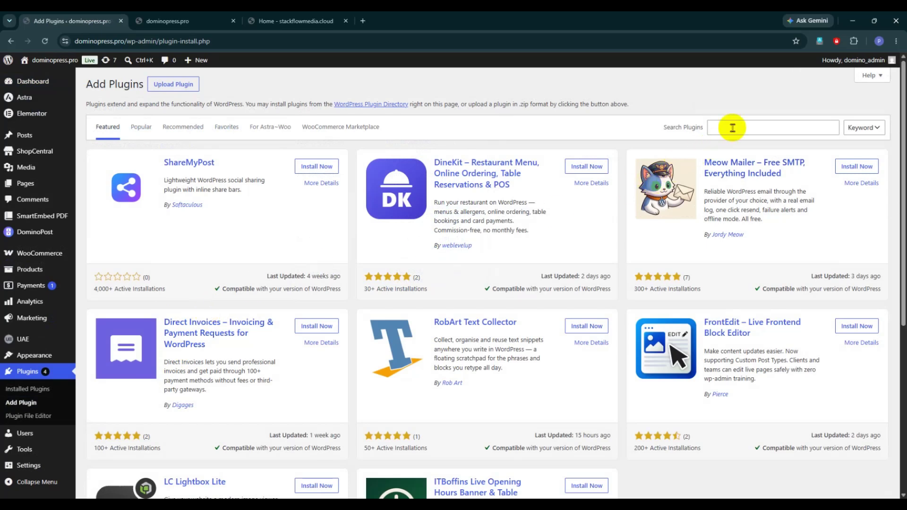
click(732, 128)
text(shopcentral)
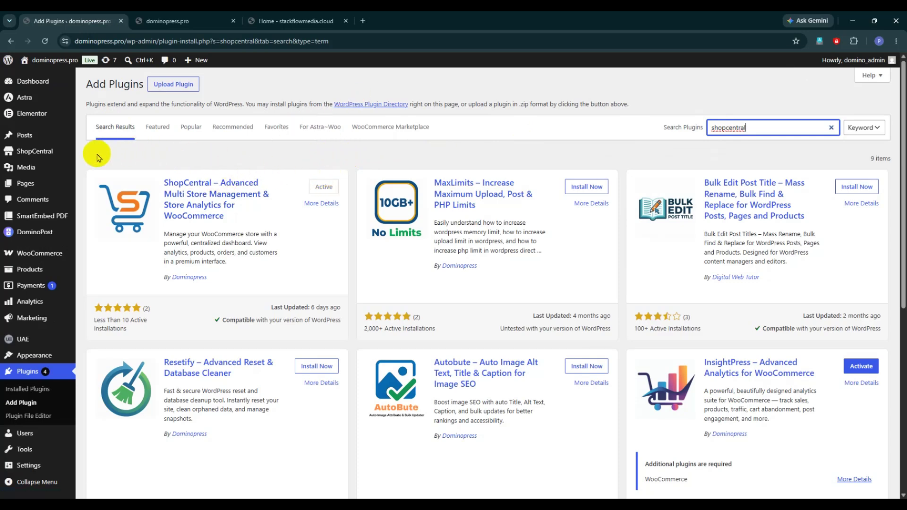
- Go to ShopCentral's connected stores on dominopress.pro and start adding another store
mouse_move(48, 156)
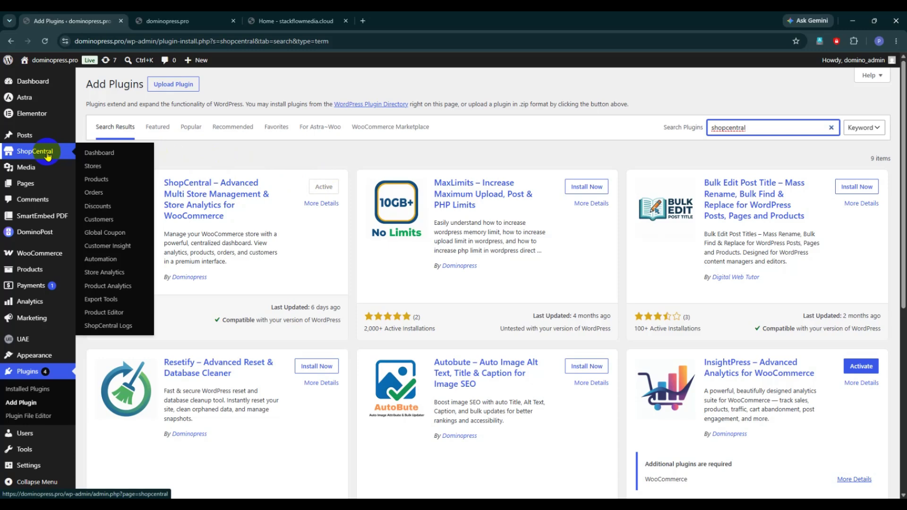
click(95, 167)
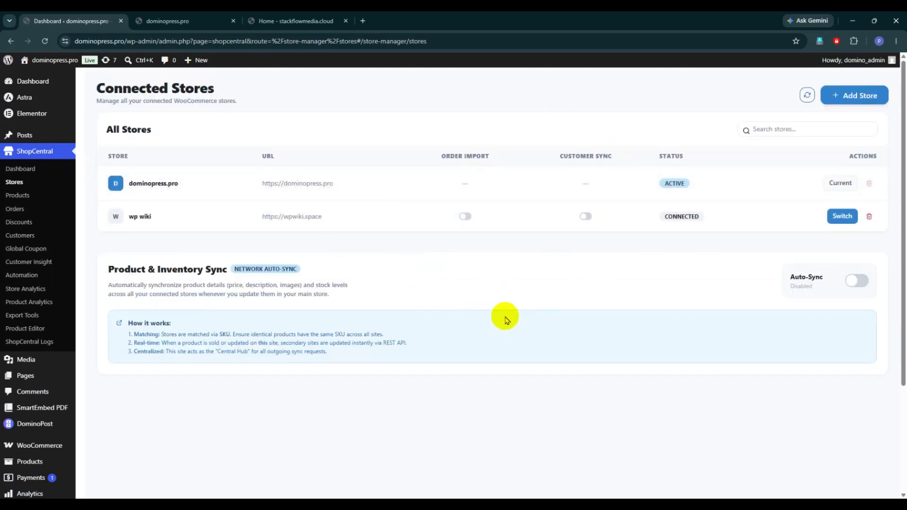
click(845, 95)
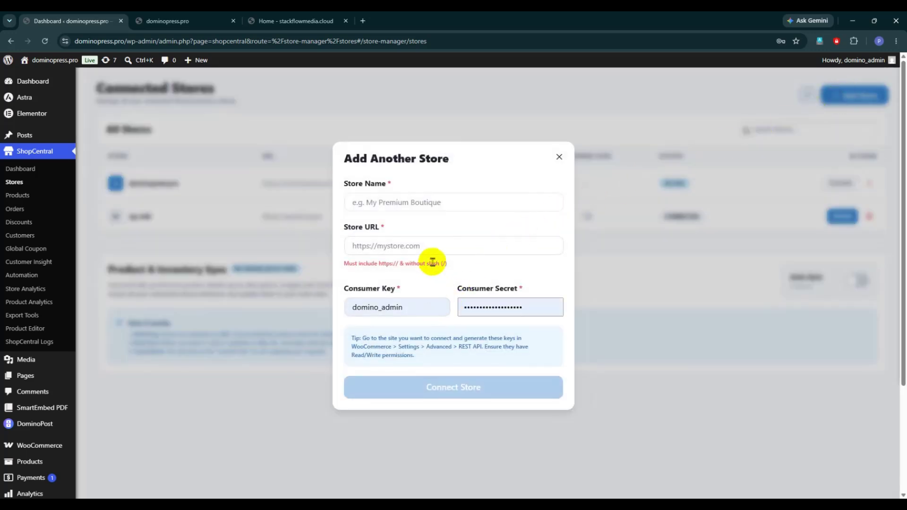
- Clear the autofilled consumer key and consumer secret of the new store
click(416, 308)
key(ctrl+a)
key(BackSpace)
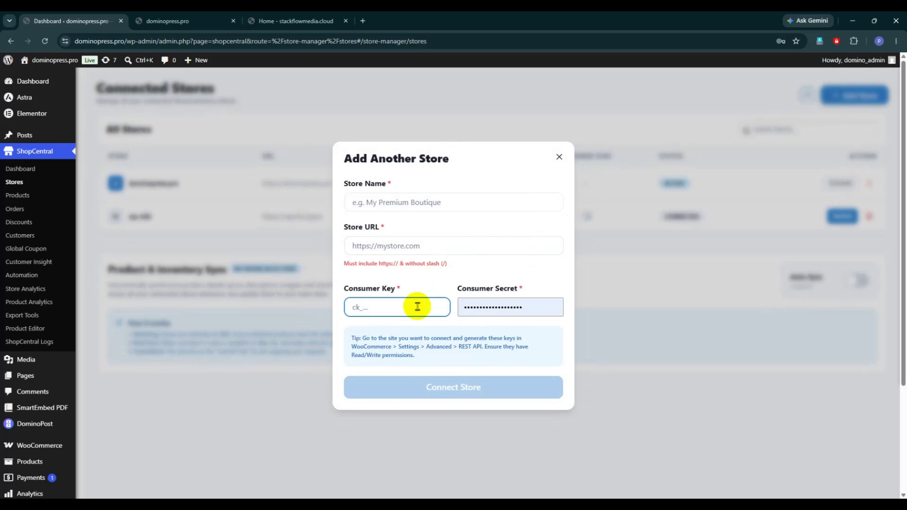
drag(538, 308, 443, 306)
key(BackSpace)
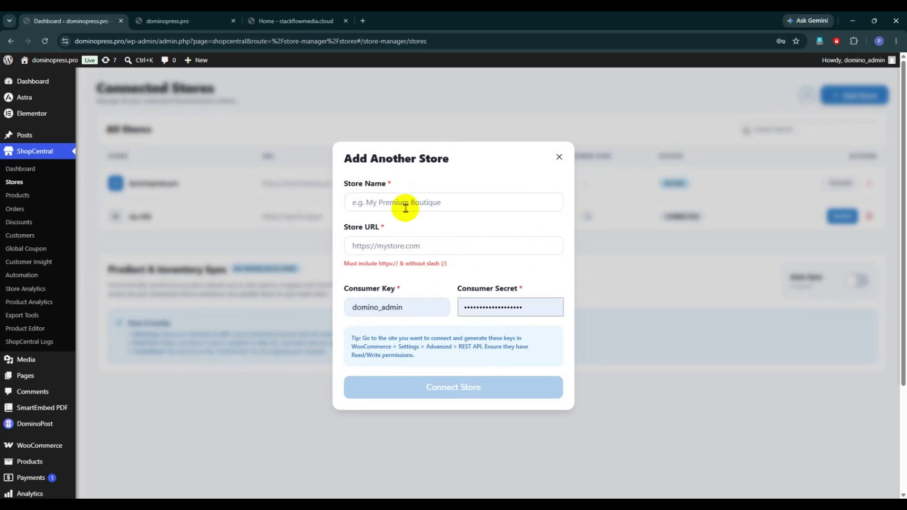
click(405, 203)
text(stack flow media)
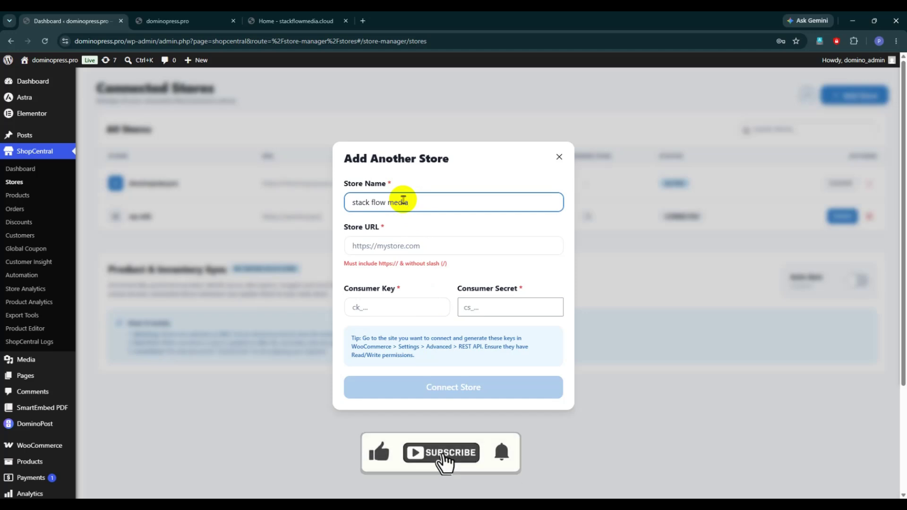
click(395, 244)
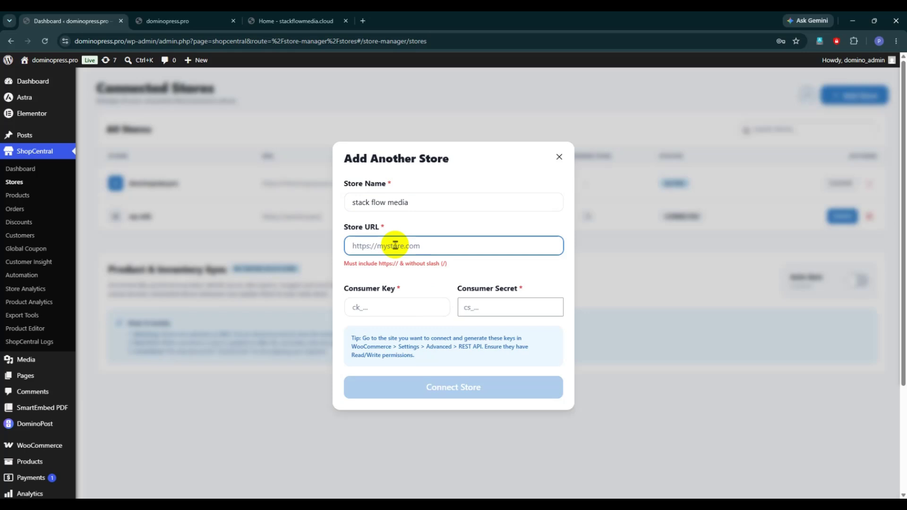
drag(445, 263, 343, 263)
click(374, 245)
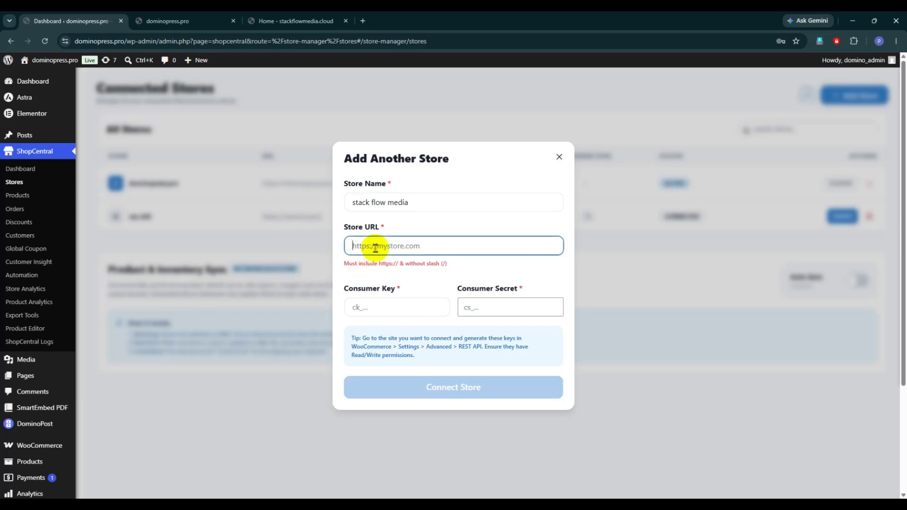
text(https://stackflowmedia.cloud)
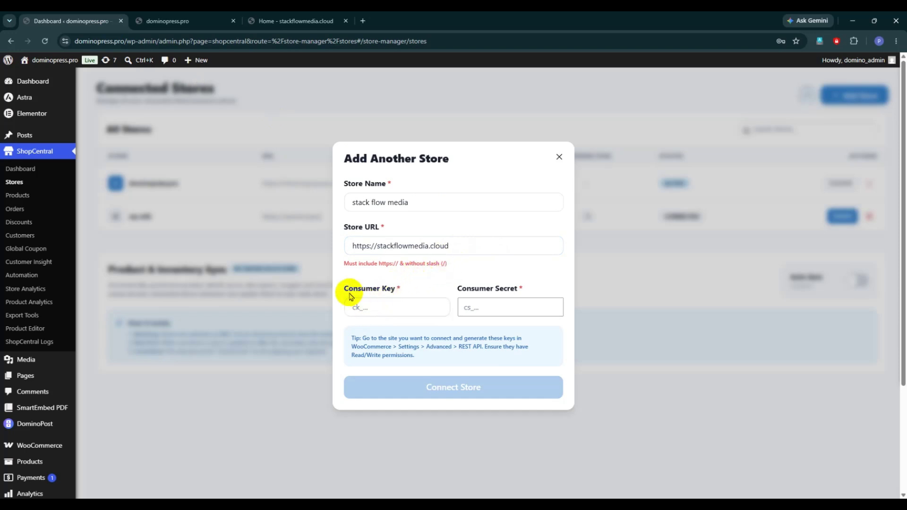
drag(344, 289, 399, 292)
click(379, 308)
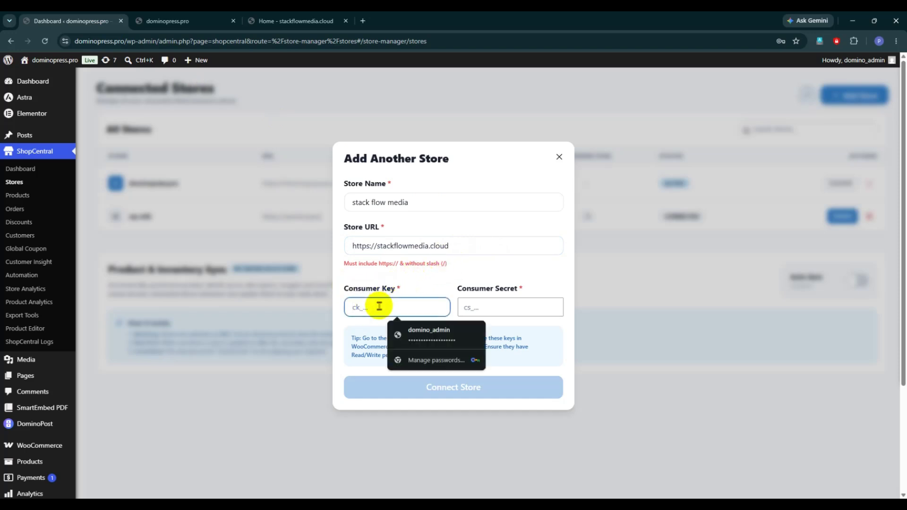
click(367, 339)
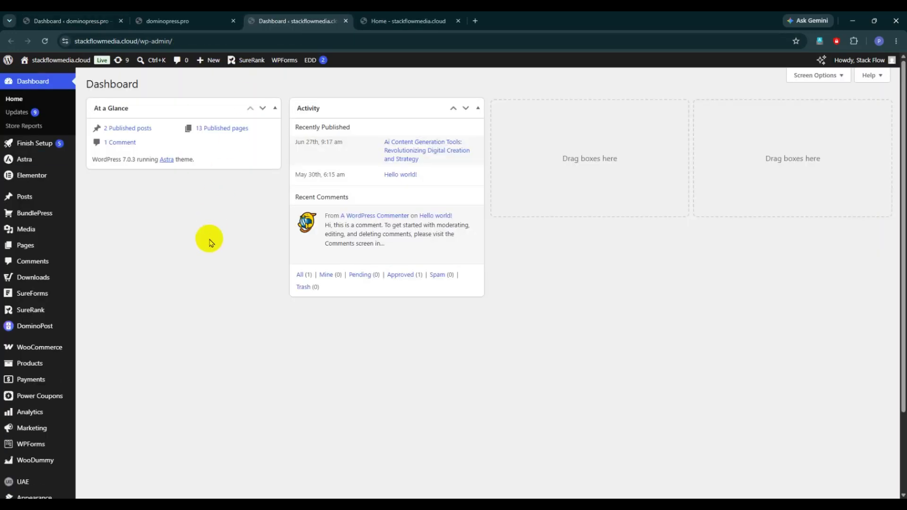
- In the stackflowmedia.cloud admin, go to WooCommerce's advanced REST API key settings and start adding a key
mouse_move(67, 349)
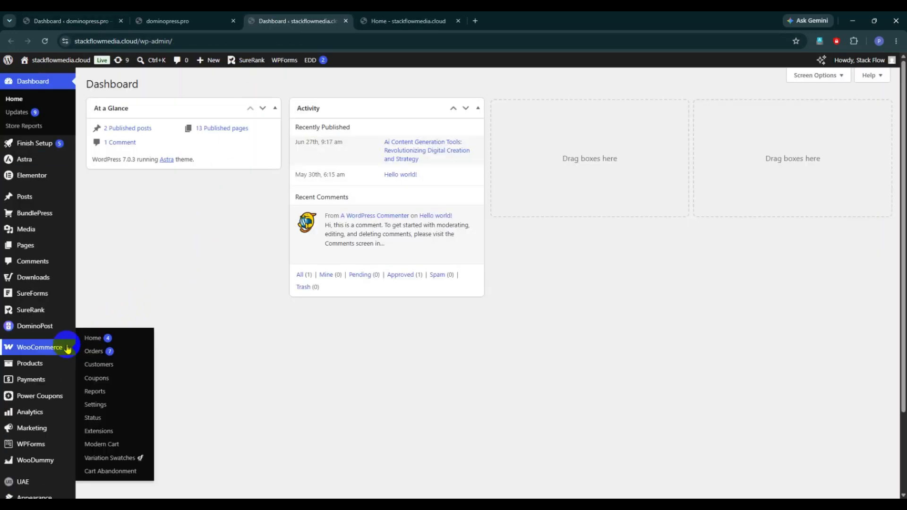
click(100, 405)
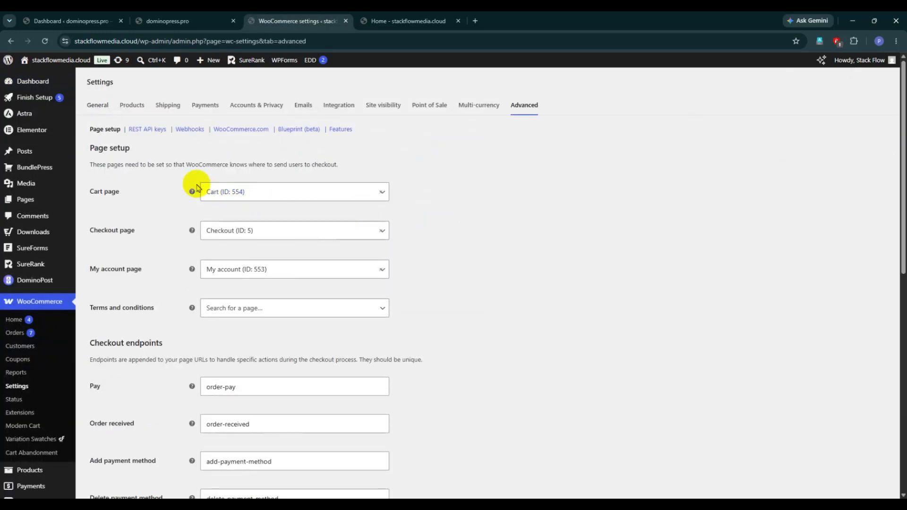
click(159, 130)
click(159, 151)
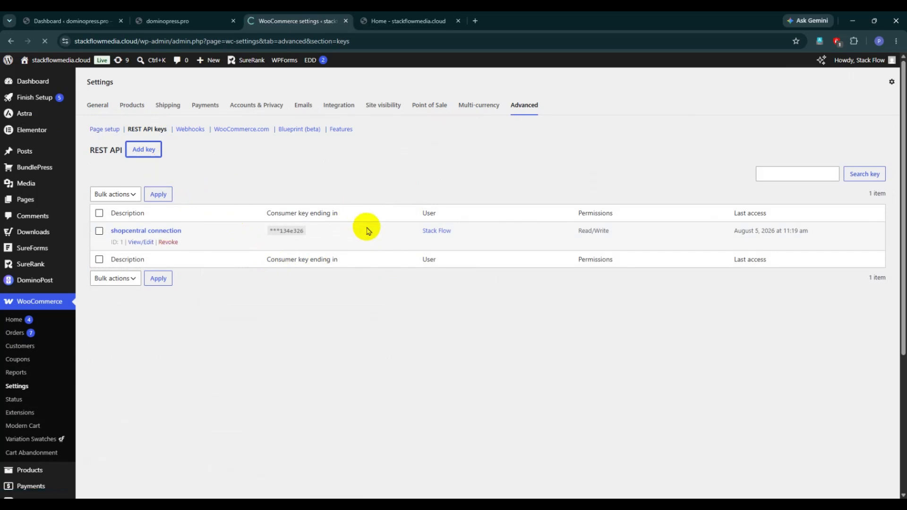
- Generate an API key described as "dominopress pro access" with Read/Write permissions for the preselected user
click(296, 221)
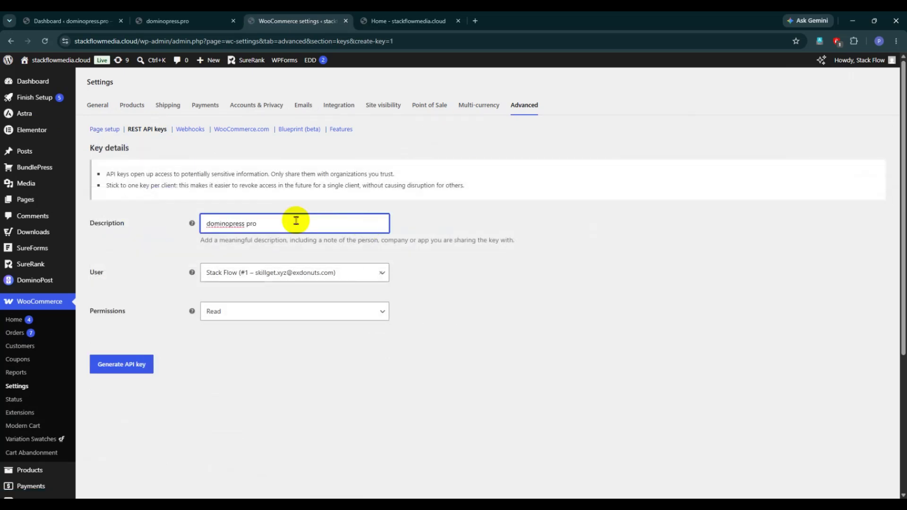
click(264, 272)
click(265, 273)
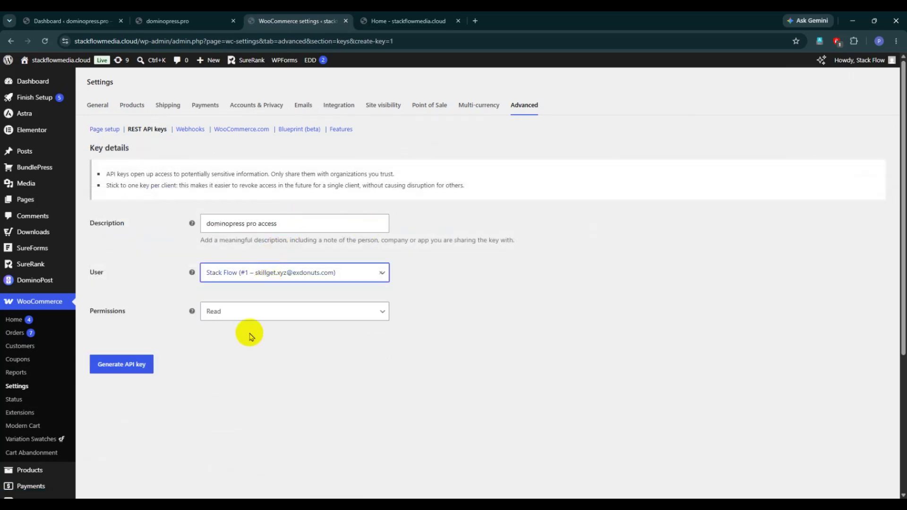
click(240, 311)
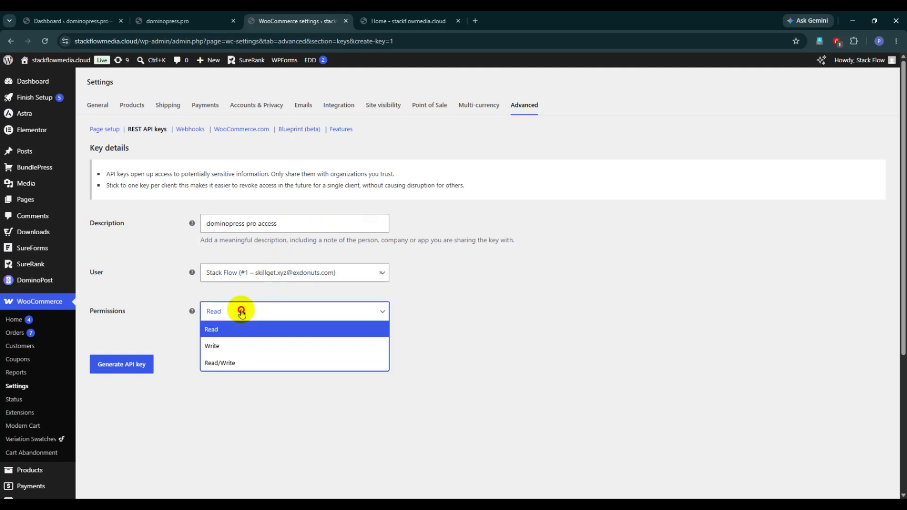
click(232, 361)
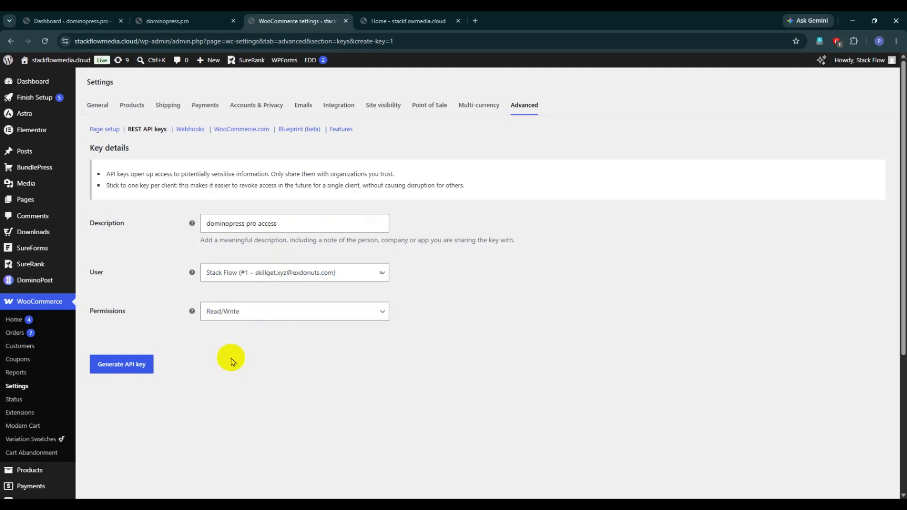
click(134, 366)
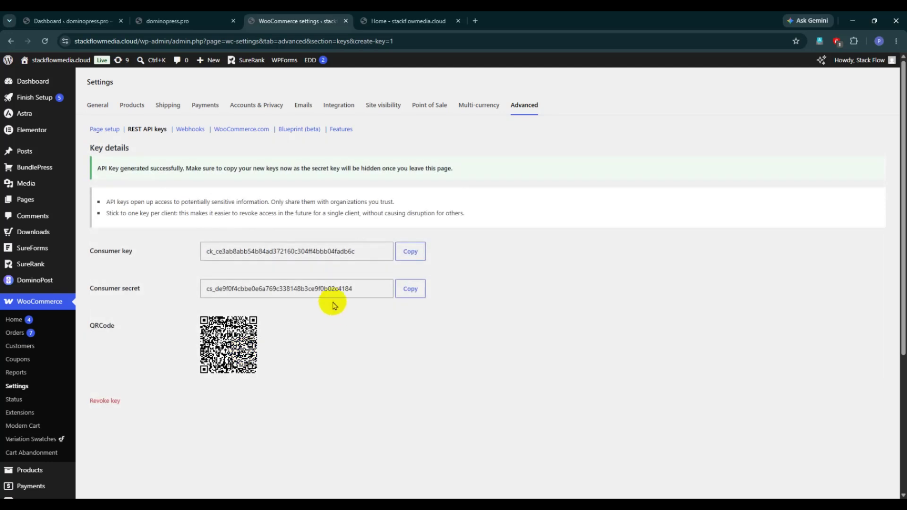
- Copy the generated consumer key and paste it over the autofilled consumer key of the new ShopCentral store
click(407, 251)
key(ctrl+1)
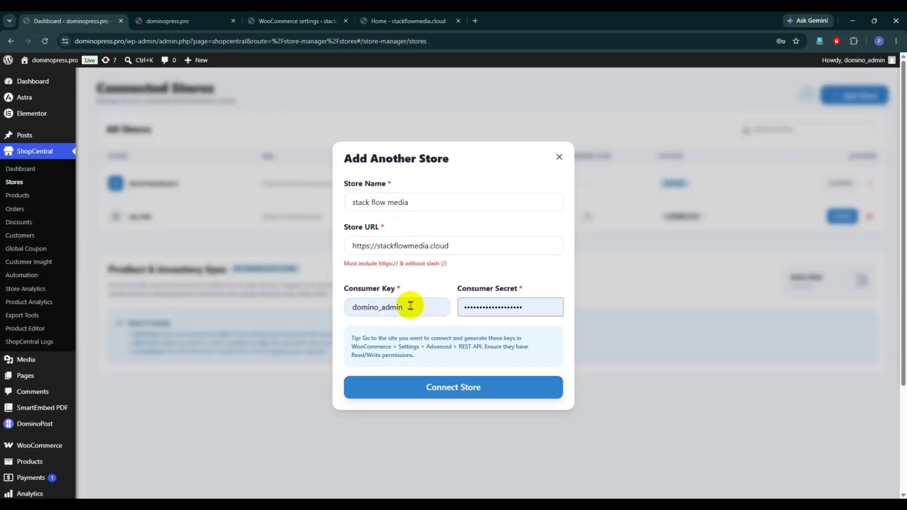
drag(408, 307, 324, 308)
key(ctrl+v)
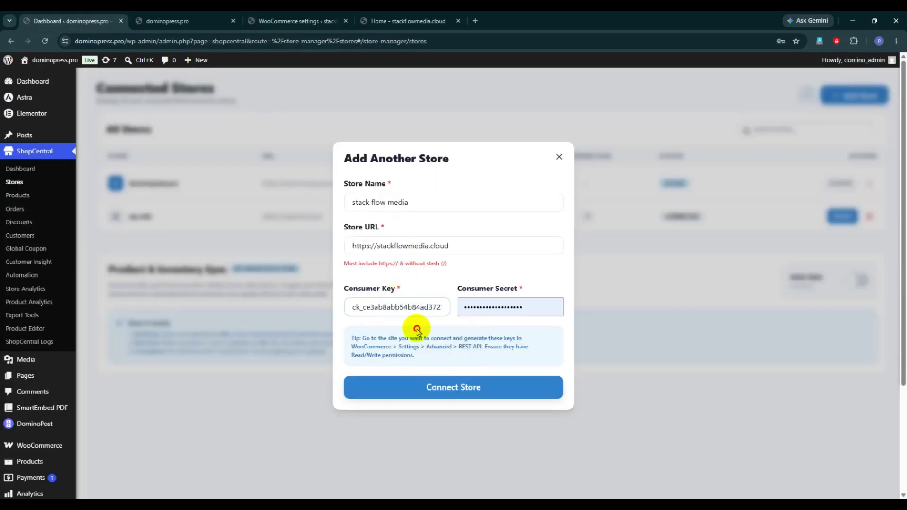
- Replace the autofilled consumer secret with the generated one from stackflowmedia.cloud, and connect the store
click(496, 308)
drag(533, 307, 449, 307)
key(BackSpace)
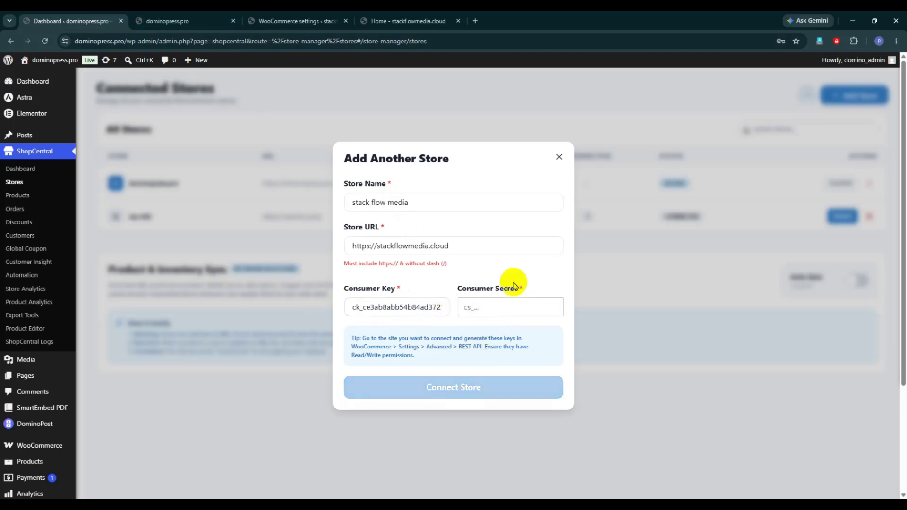
click(480, 305)
click(393, 19)
click(302, 20)
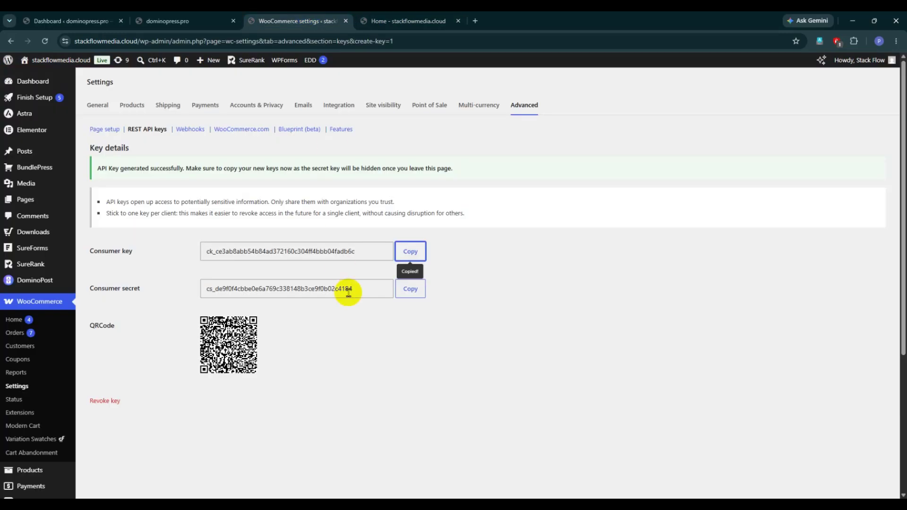
click(410, 289)
click(90, 19)
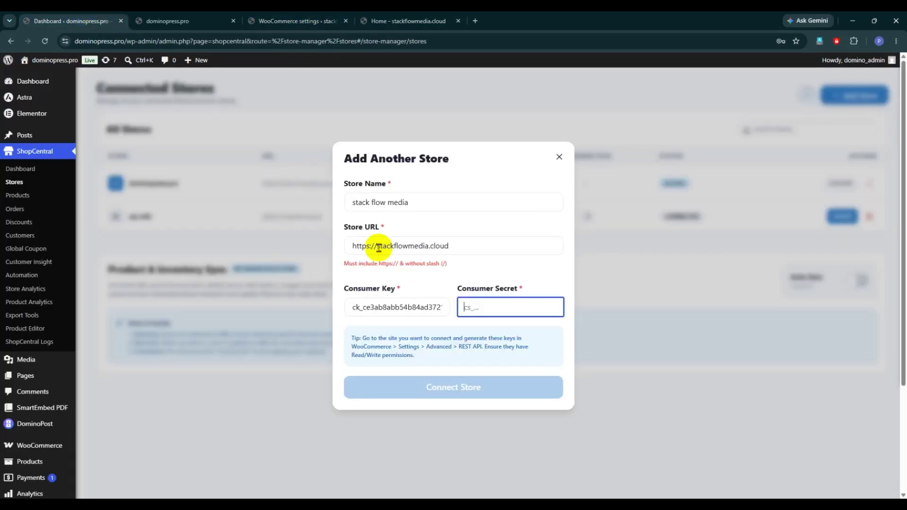
click(476, 310)
key(ctrl+v)
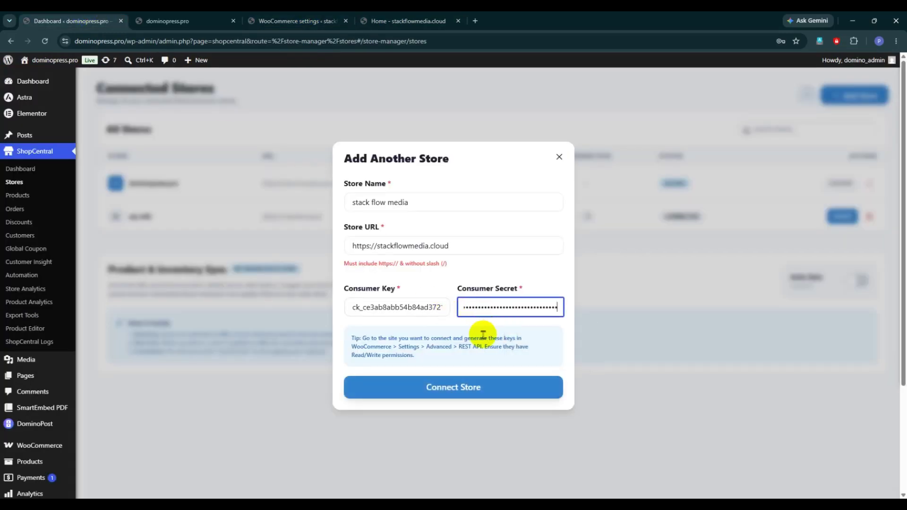
click(483, 335)
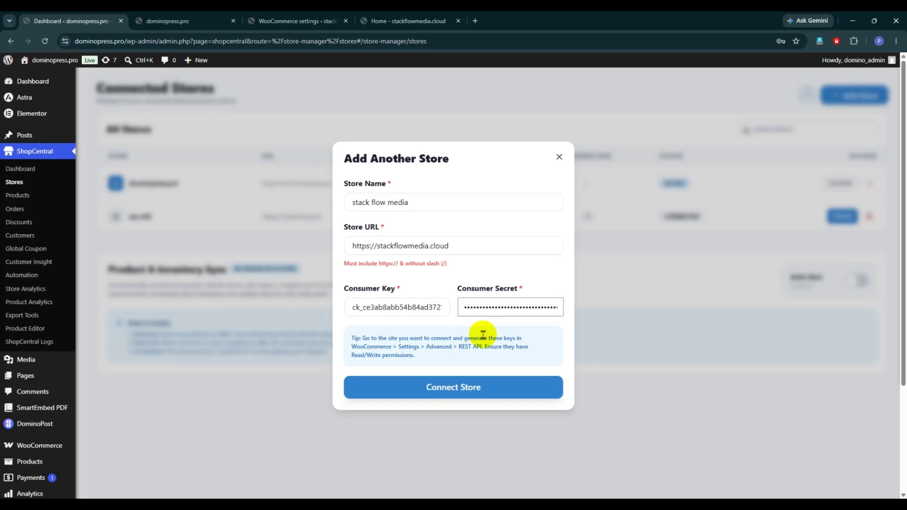
click(444, 387)
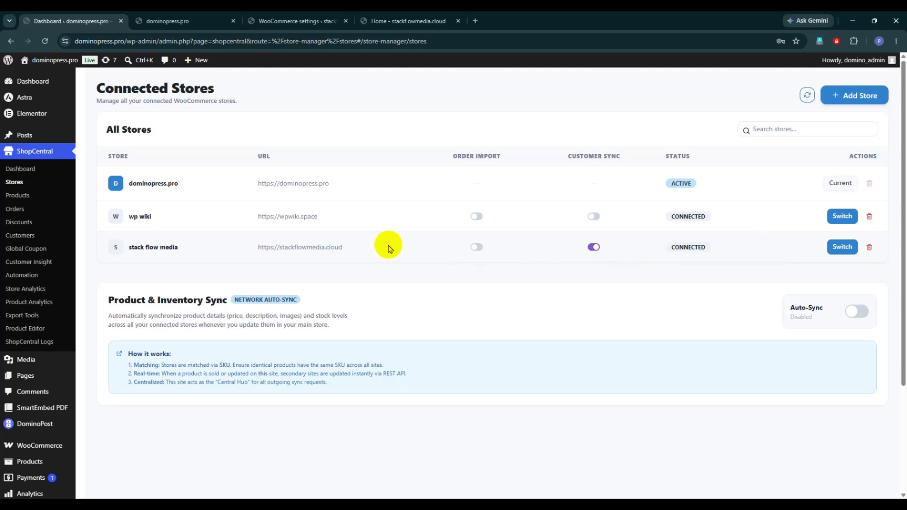
click(843, 95)
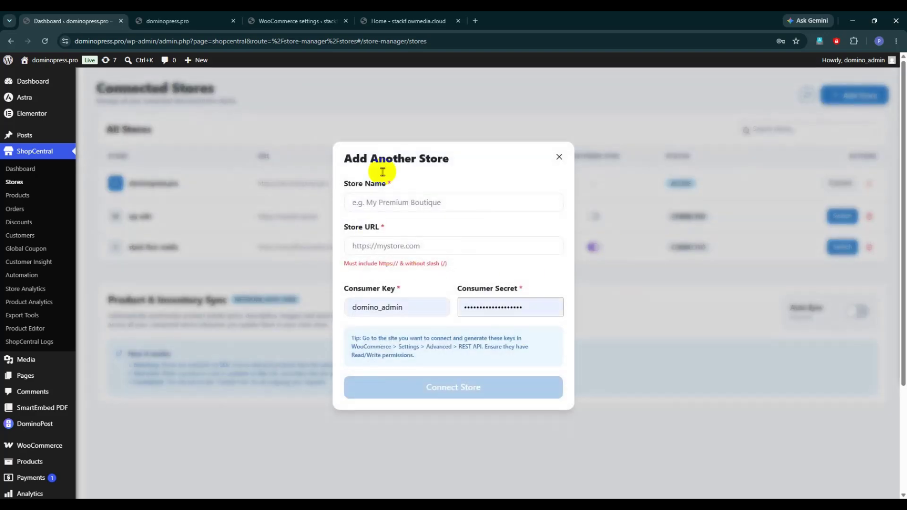
click(559, 157)
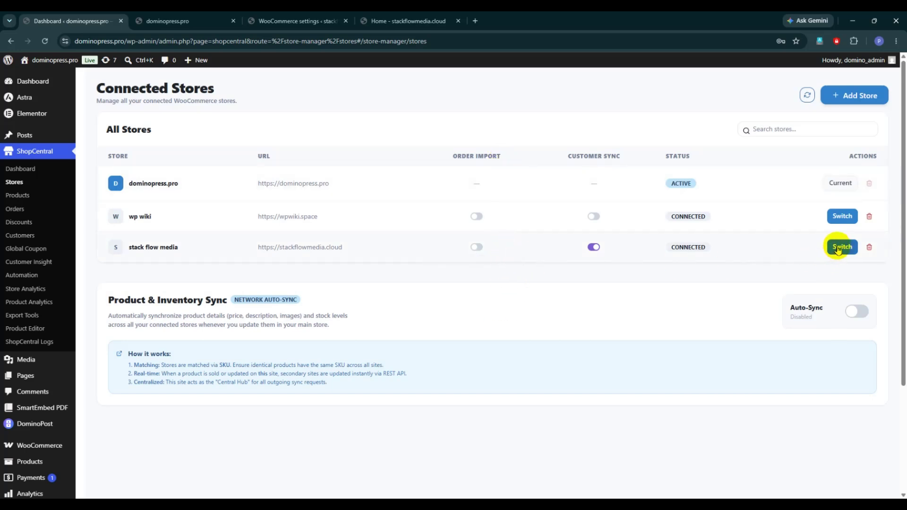
click(869, 247)
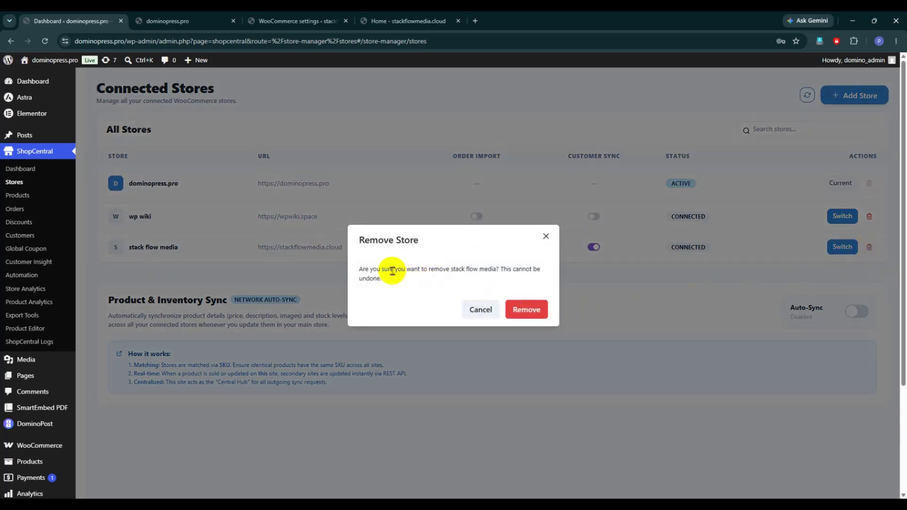
drag(361, 266, 387, 276)
click(399, 283)
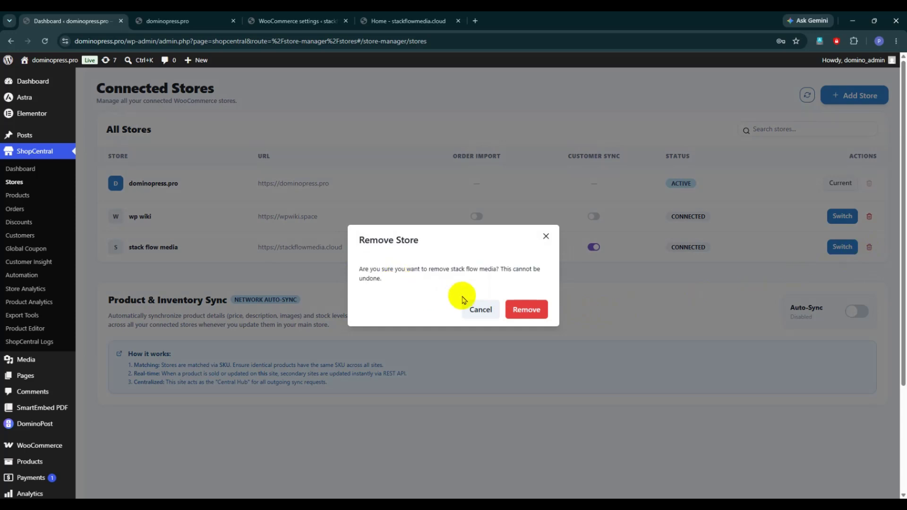
click(478, 310)
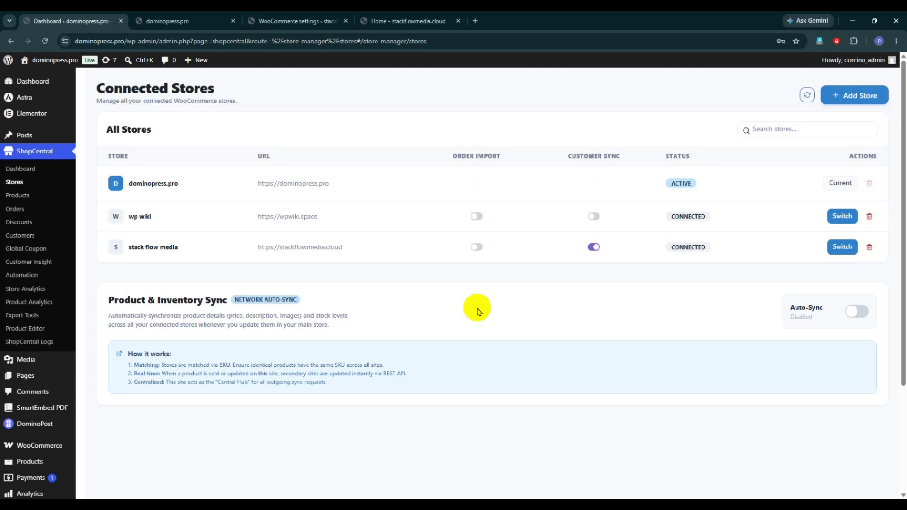
- Enable Auto-Sync for product and inventory sync across the connected stores, accepting the child store requirements
drag(107, 300, 226, 298)
click(231, 299)
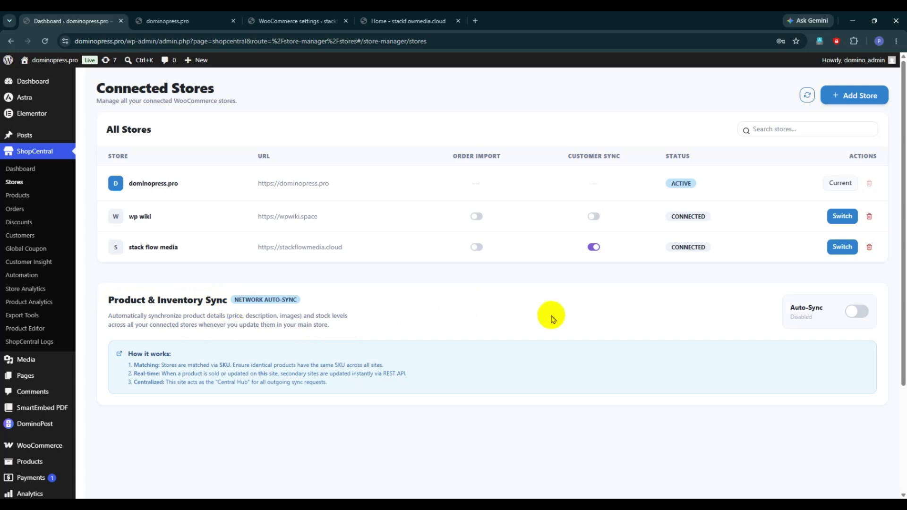
click(856, 310)
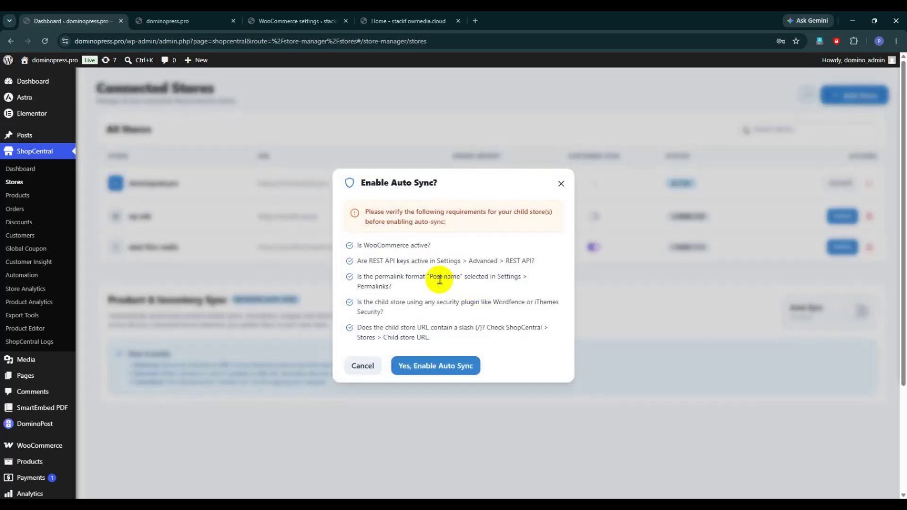
click(440, 374)
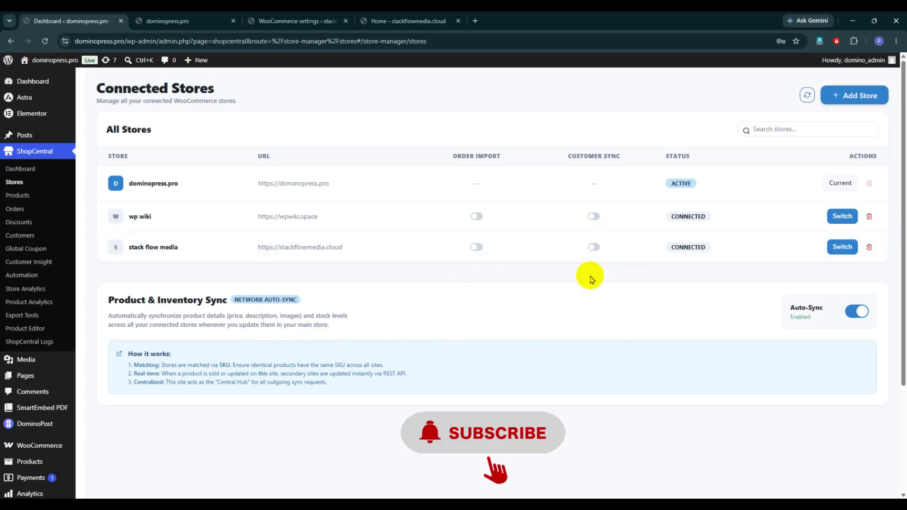
- Turn on customer sync for the stack flow media store, and switch its order import on and back off
click(594, 248)
click(593, 247)
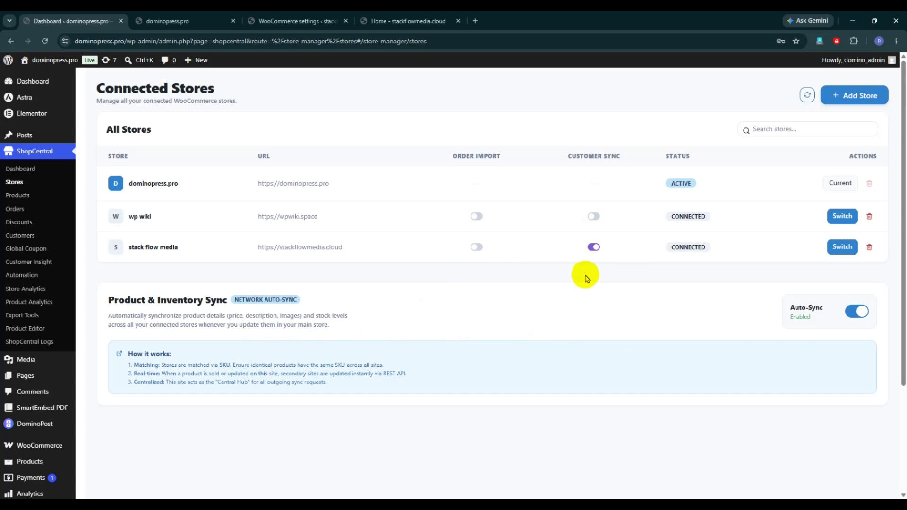
click(477, 247)
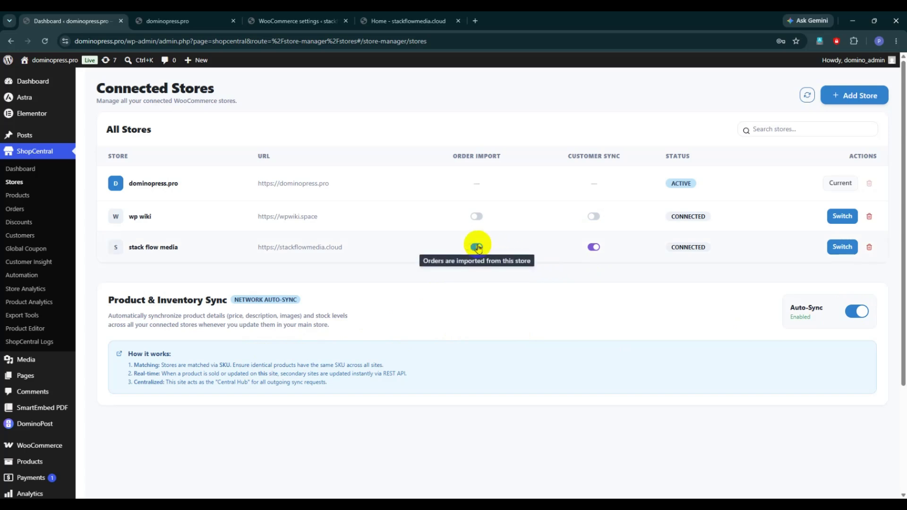
click(478, 248)
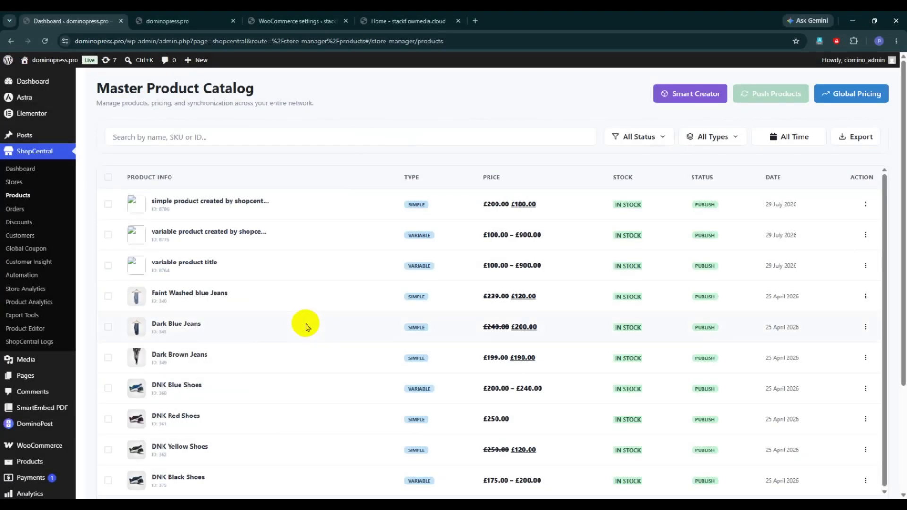
- In the master product catalog, look at the Smart Creator and Global Pricing dialogs, and at Push Products with all listed products selected
click(688, 100)
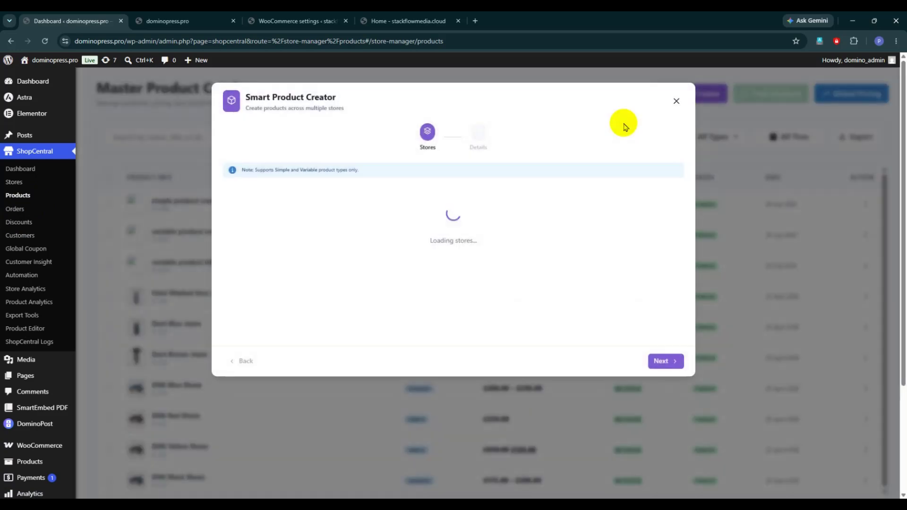
click(673, 98)
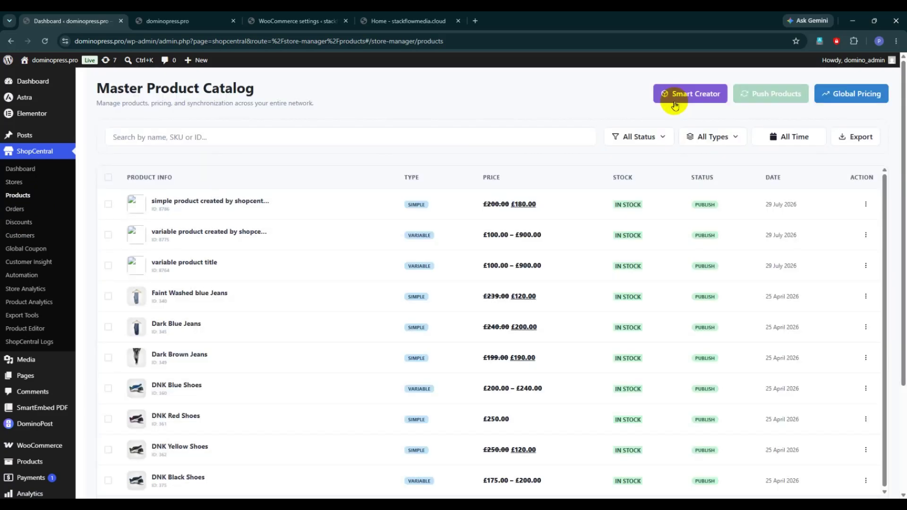
click(849, 94)
click(560, 96)
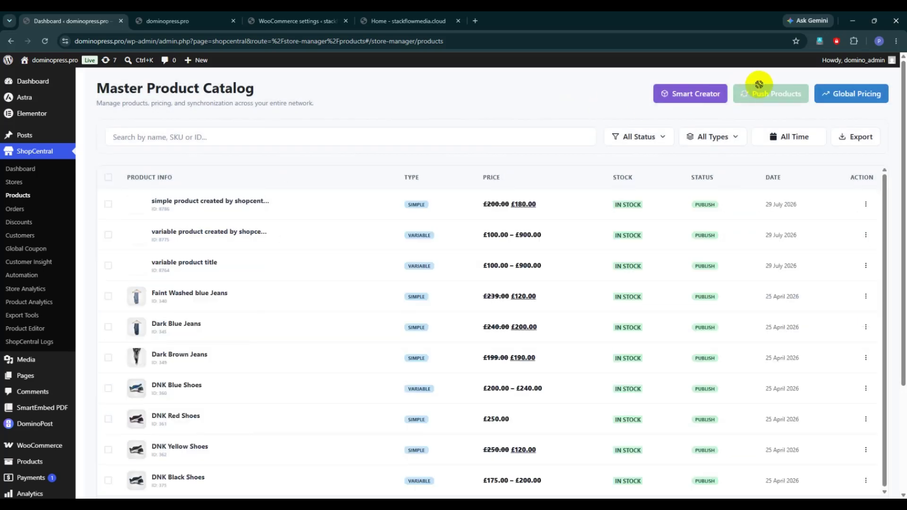
click(107, 178)
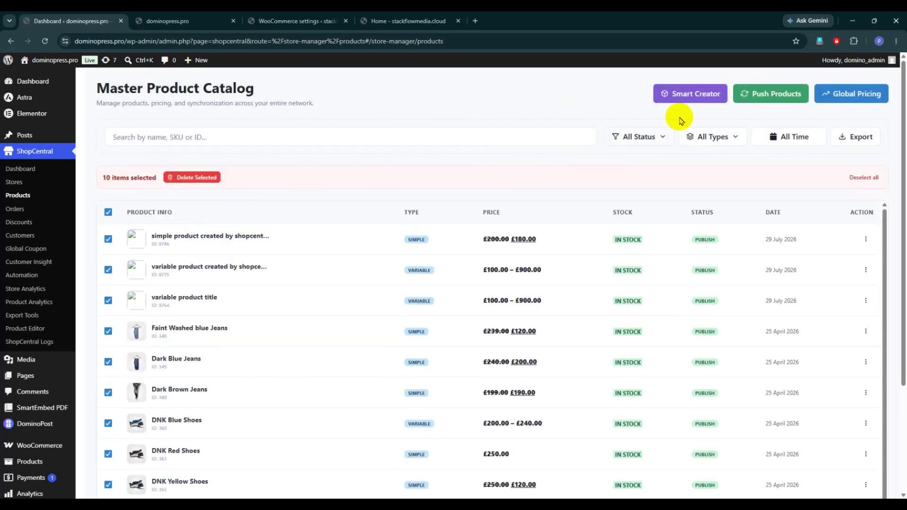
click(753, 97)
click(516, 407)
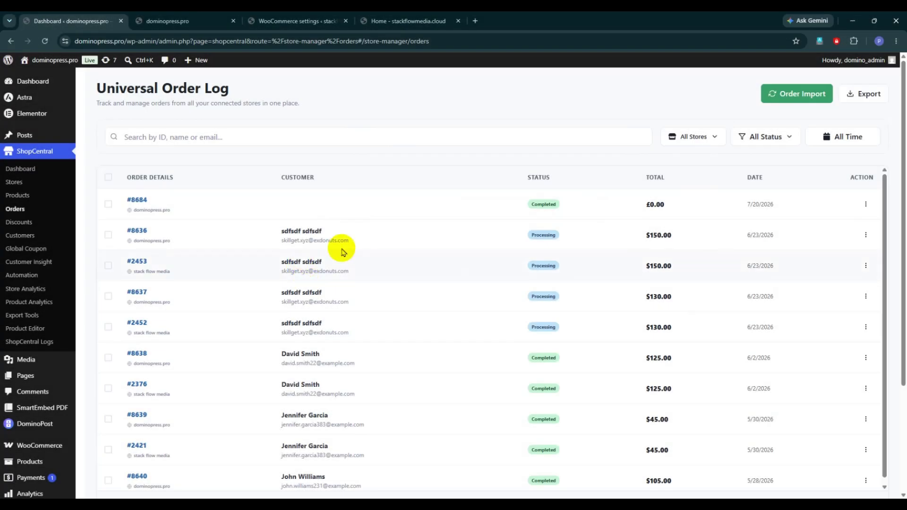
- In the universal order log, examine the order import's target store selection and the store, status and date filter options
click(798, 95)
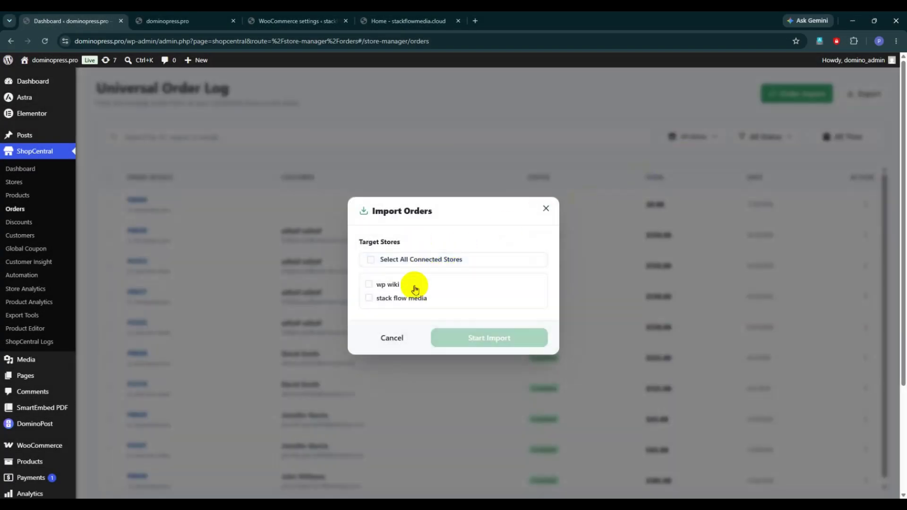
click(413, 258)
click(391, 380)
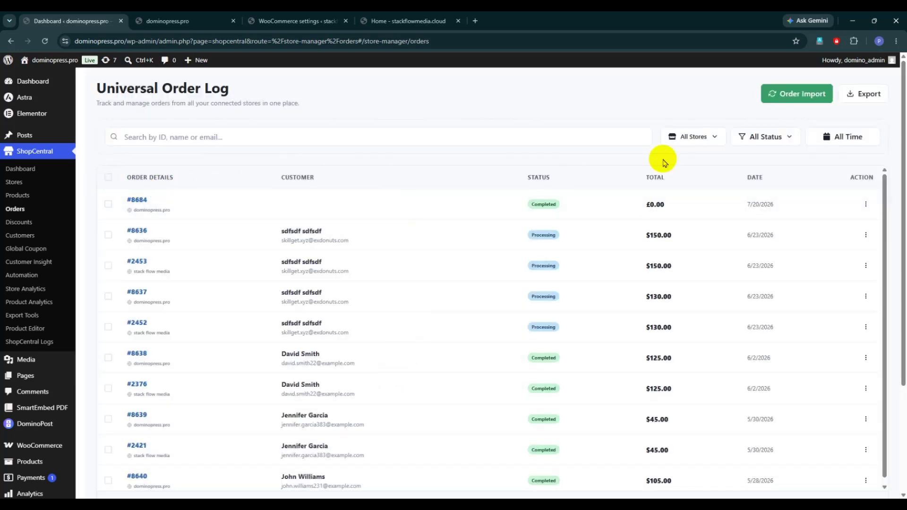
click(698, 137)
click(779, 137)
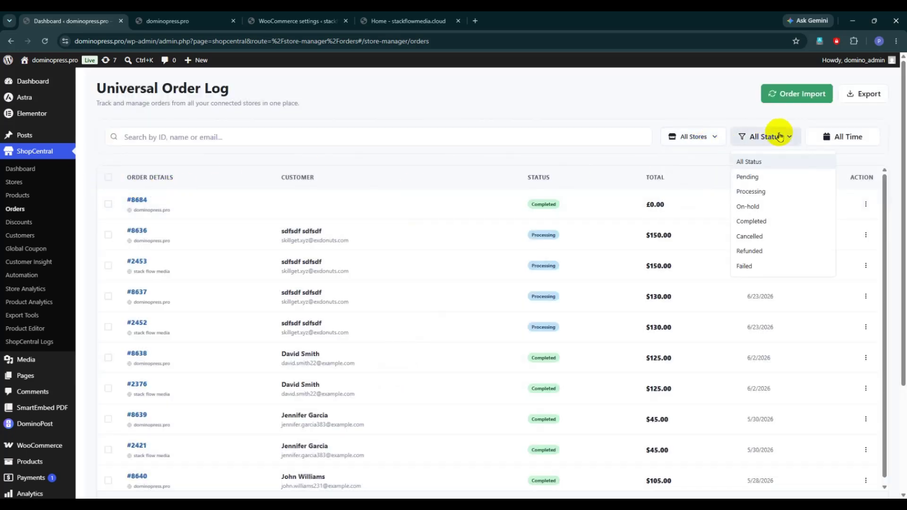
click(840, 138)
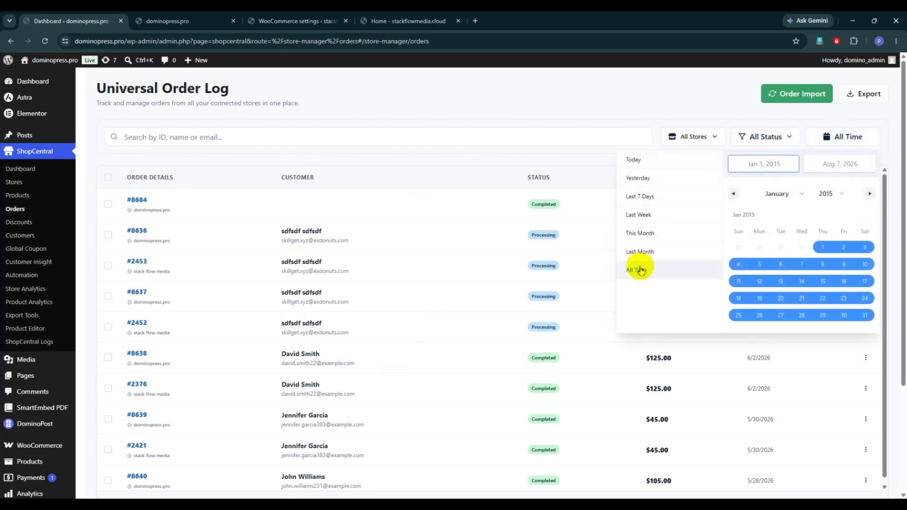
click(452, 218)
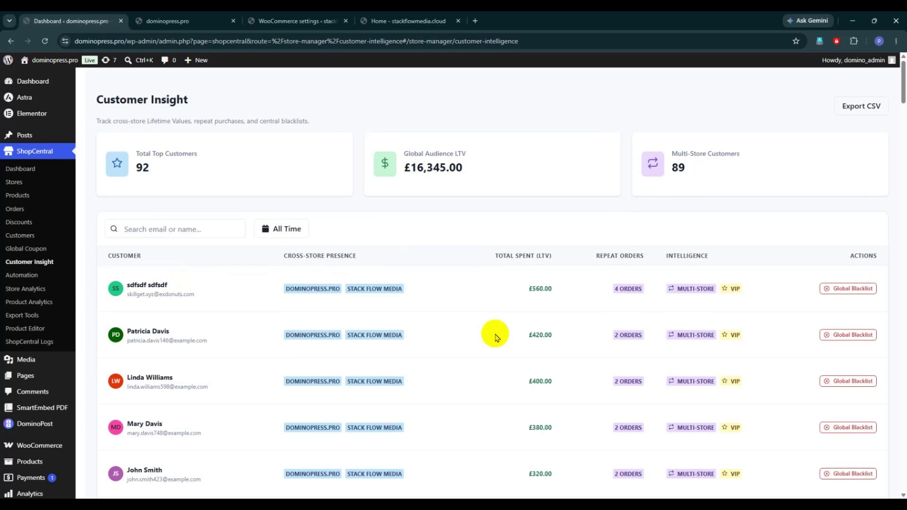
- From the ShopCentral dashboard, switch the current store to stack flow media
click(62, 173)
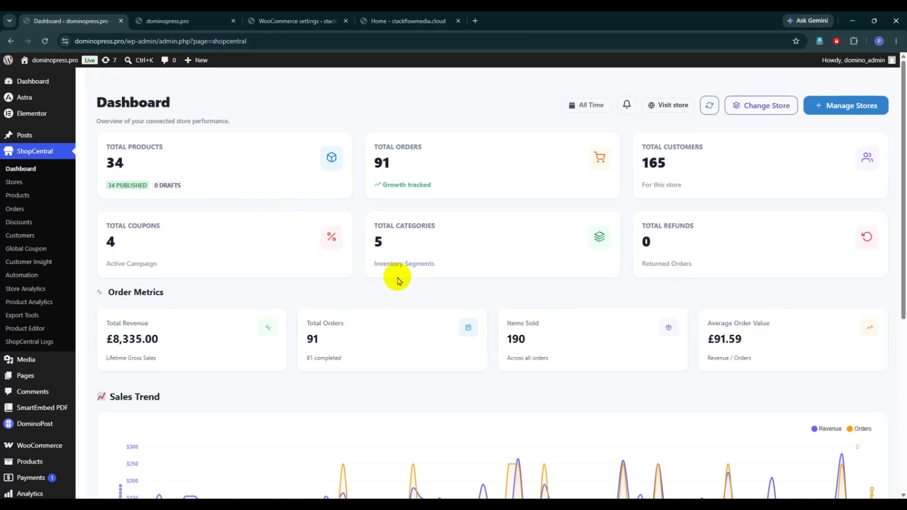
click(761, 106)
click(421, 313)
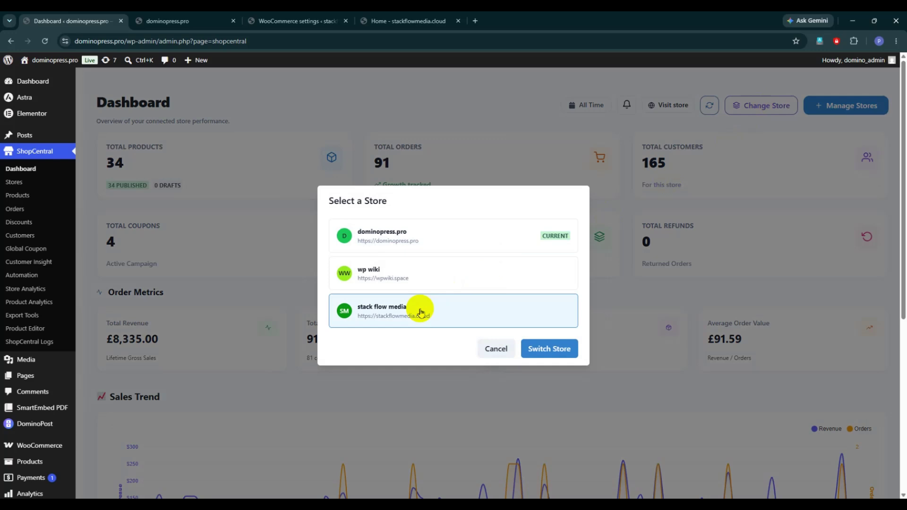
click(547, 347)
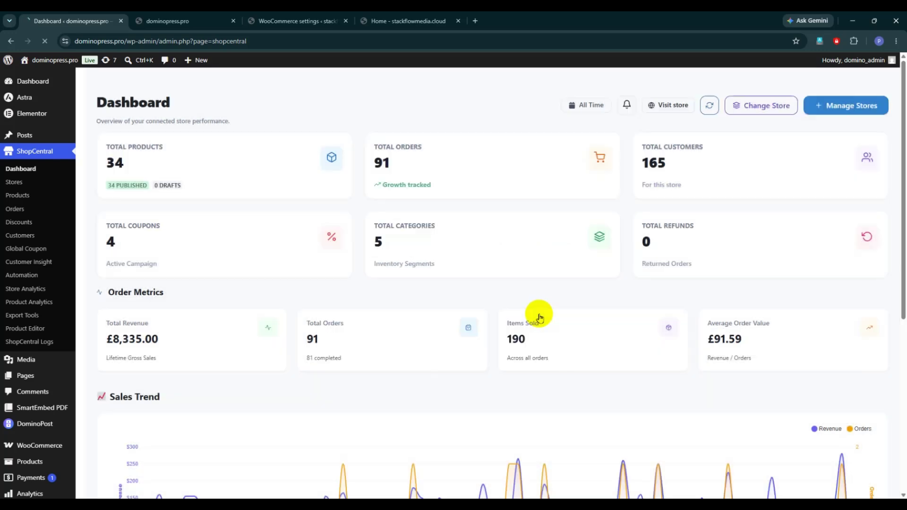